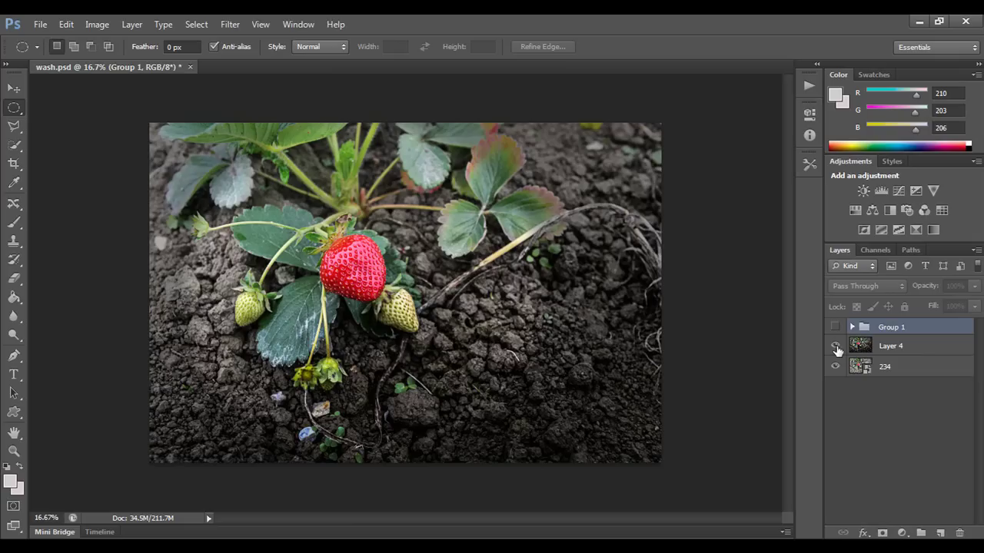
Hide and then reshow Layer 4, the dark wet-soil layer, to compare the strawberry photo.
click(835, 347)
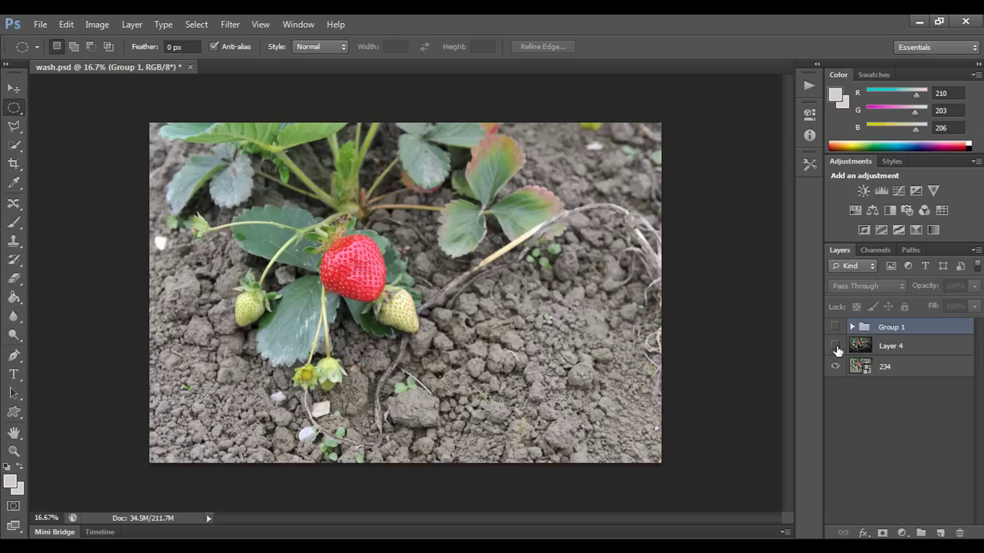
click(835, 347)
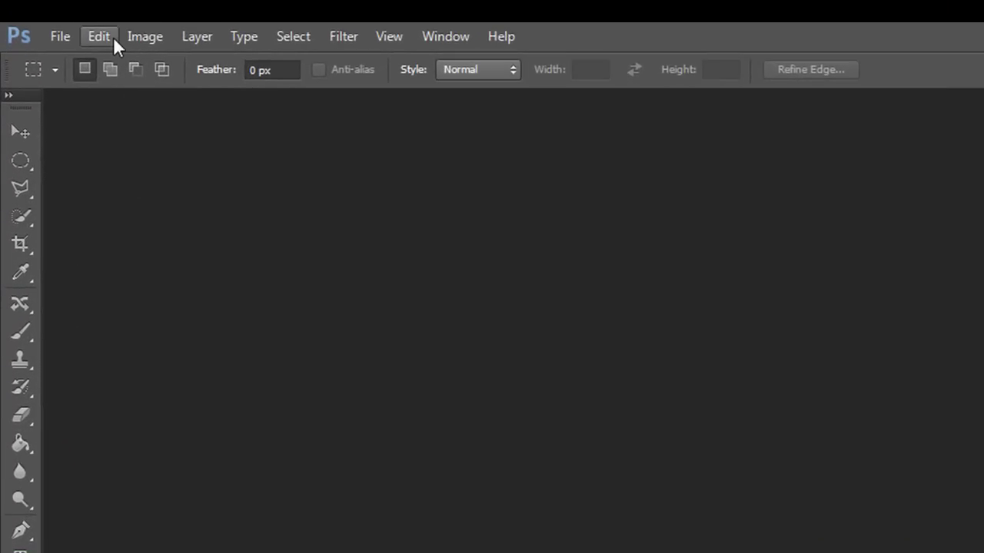
In Camera Raw preferences, set JPEG handling to 'Automatically open all supported JPEGs' and confirm.
click(75, 25)
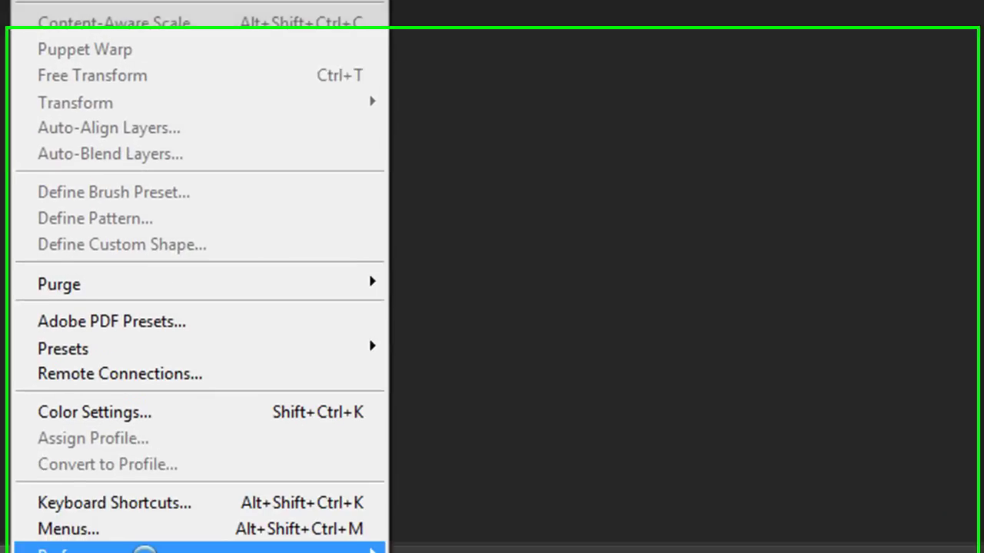
mouse_move(381, 552)
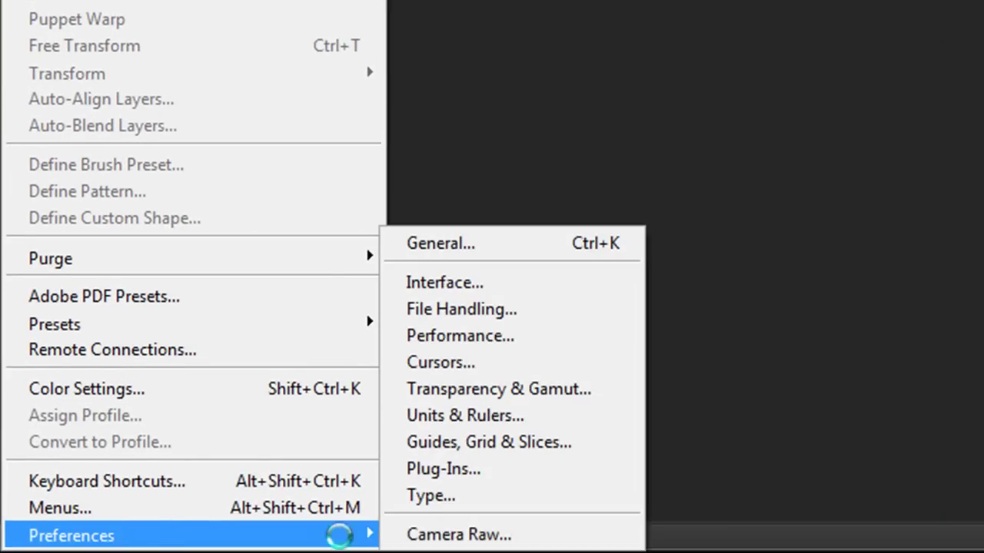
click(419, 534)
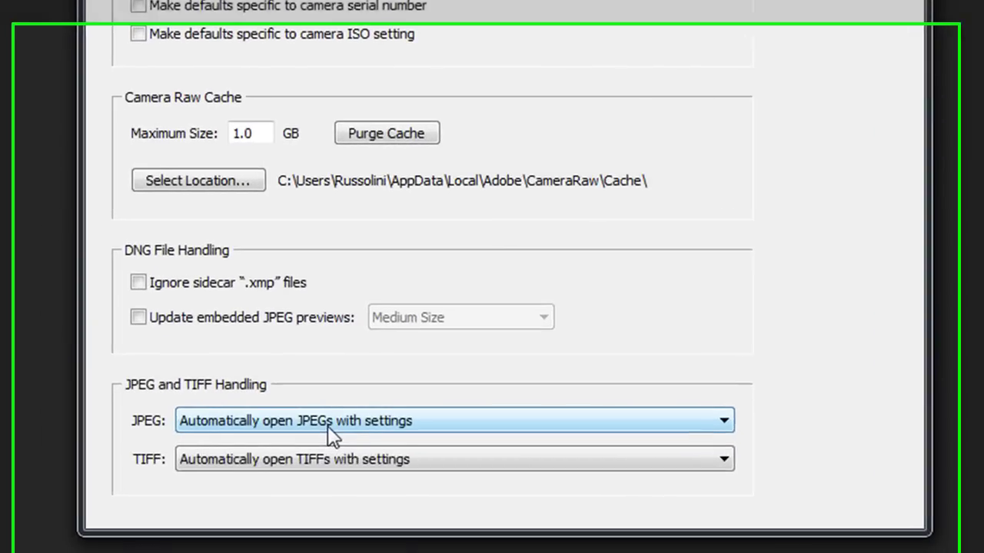
click(332, 454)
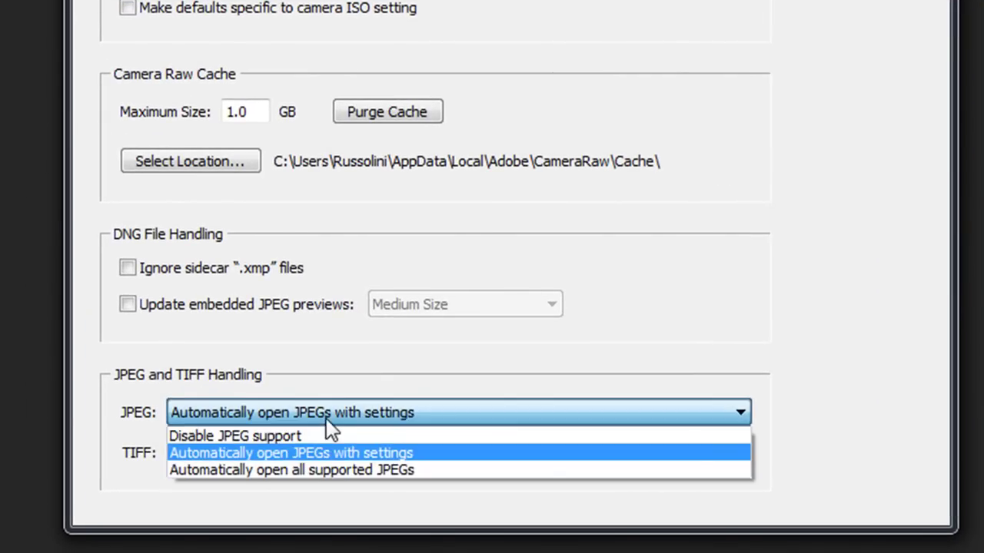
click(317, 467)
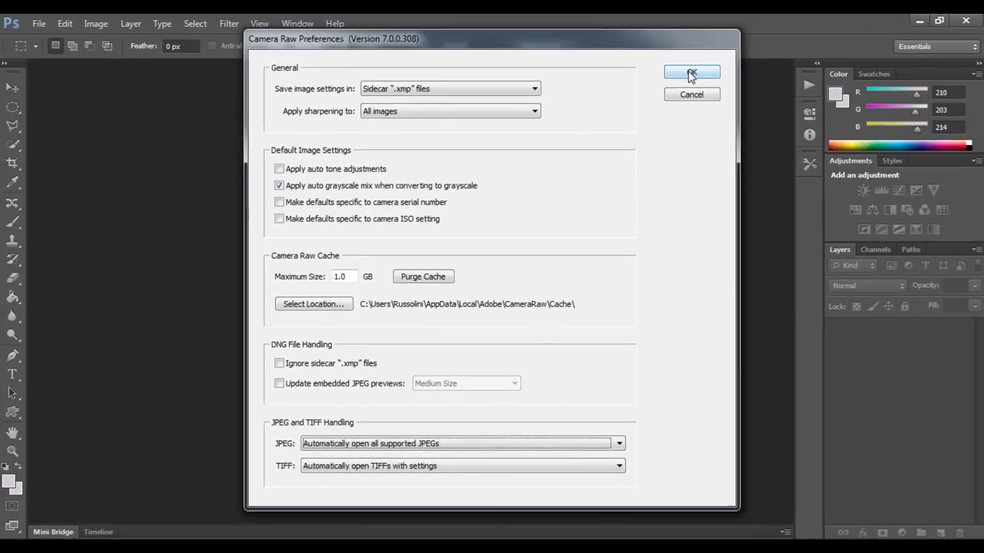
click(691, 73)
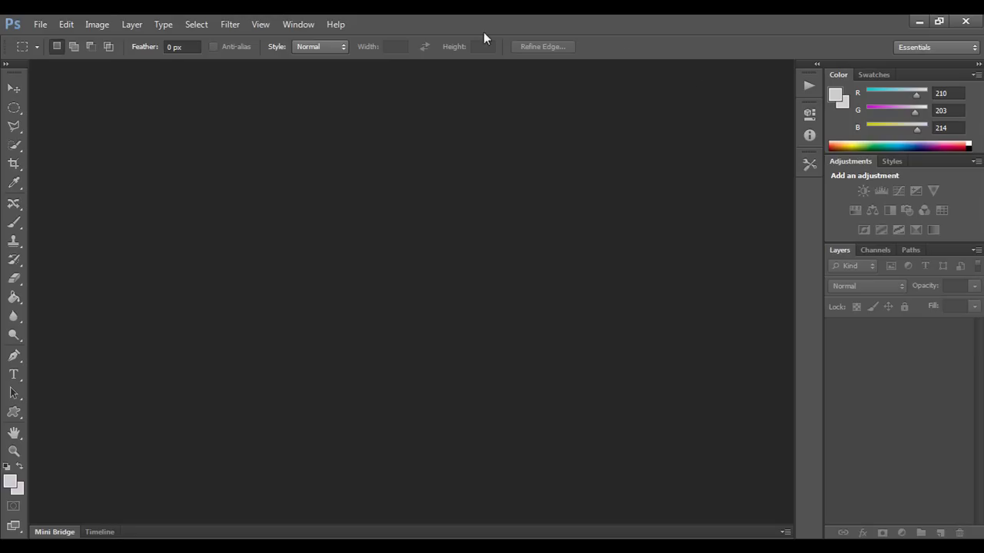
Open 234.JPG from the Tuts folder so it loads in Camera Raw.
click(47, 25)
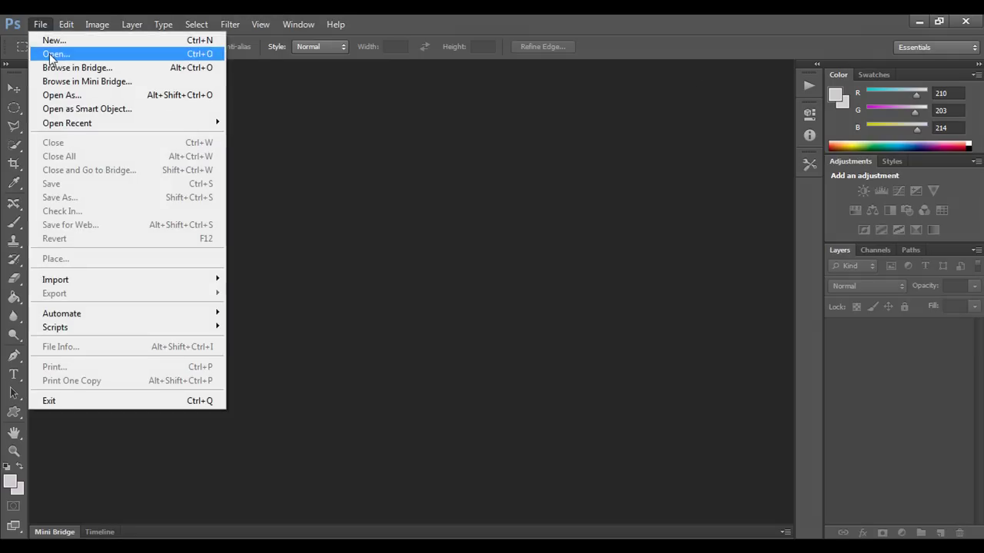
click(48, 53)
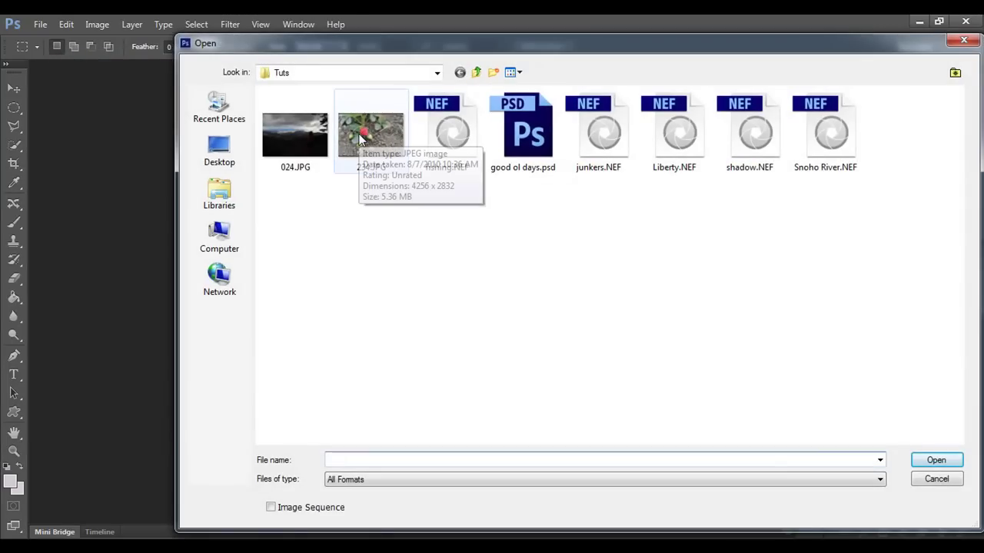
click(388, 139)
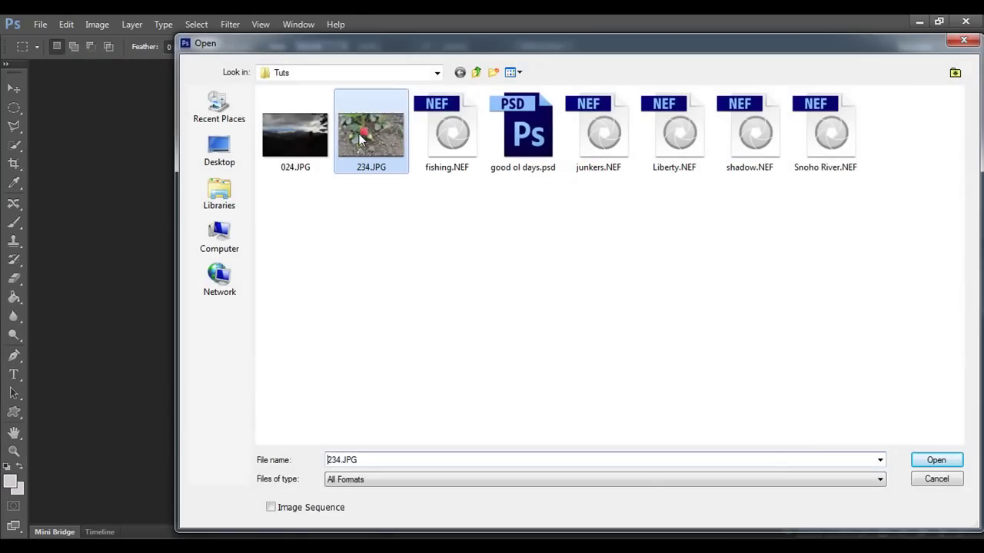
click(939, 459)
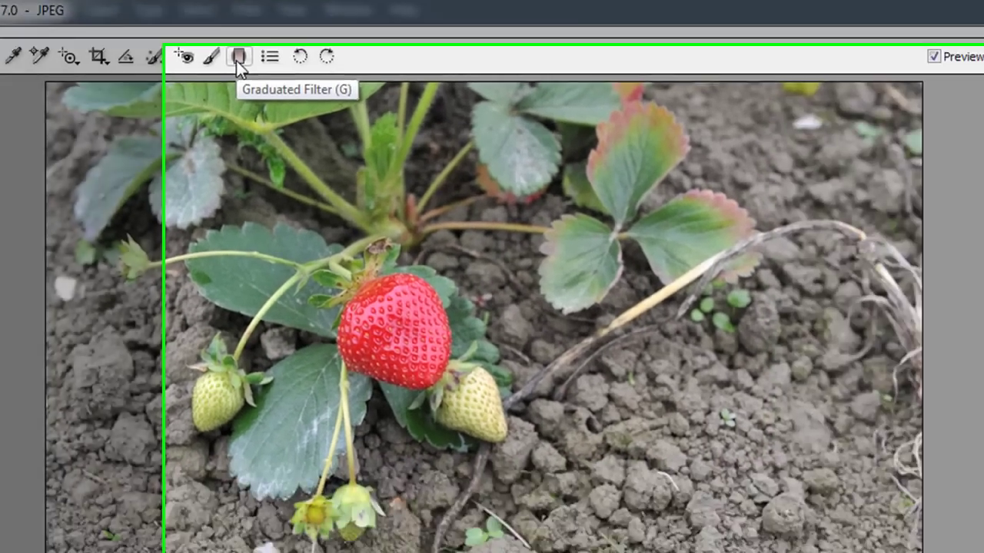
Draw a vertical graduated filter down from the photo's top edge with Exposure -2.30.
click(239, 57)
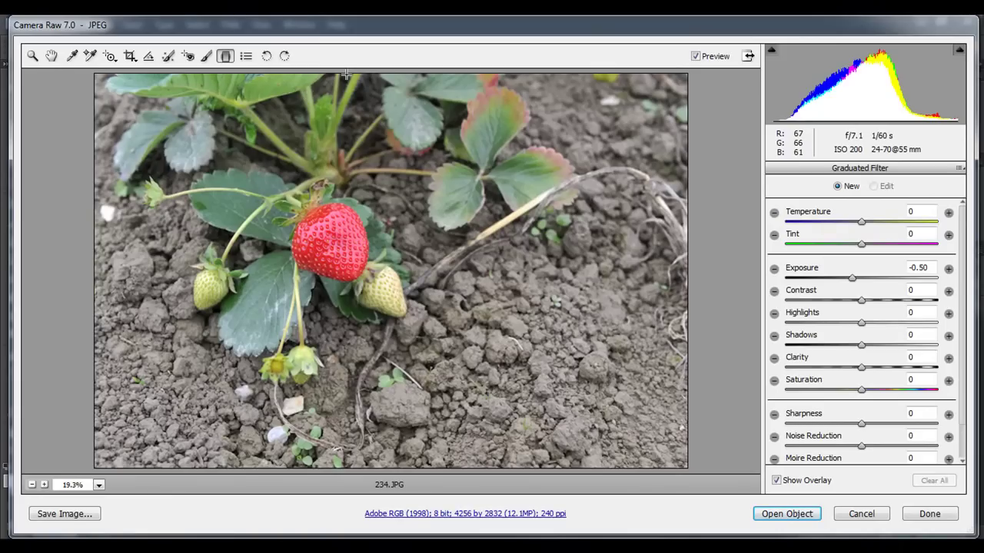
key(shift)
drag(346, 74, 346, 356)
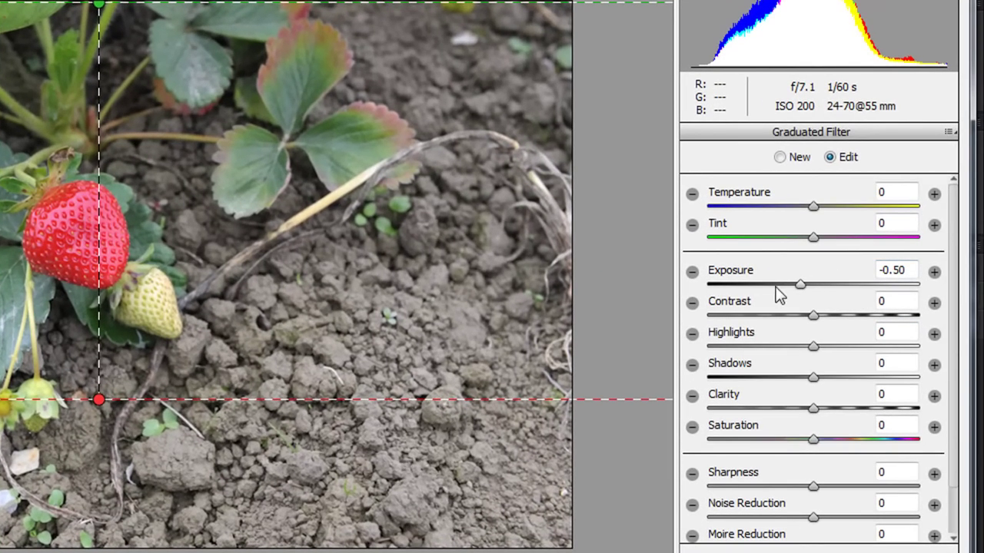
drag(799, 286, 752, 286)
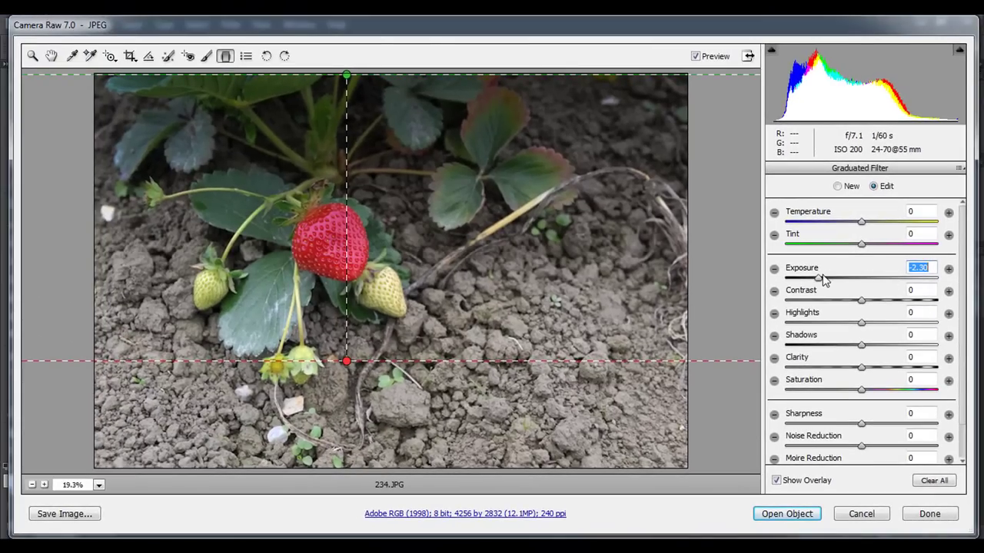
Set the filter to Exposure -1.45, Clarity +100, Contrast +35, and drag its start to the bottom edge.
drag(821, 279, 836, 282)
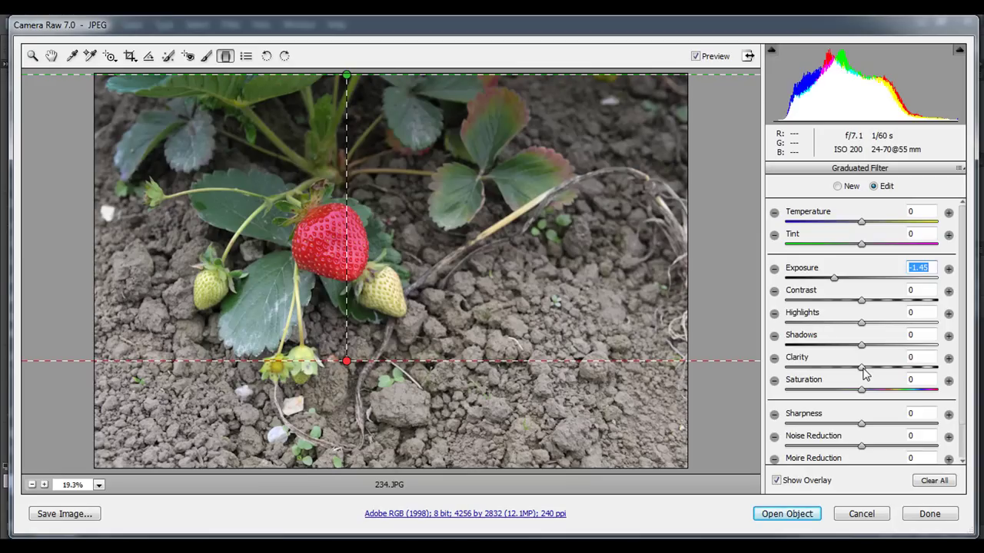
drag(861, 369, 851, 368)
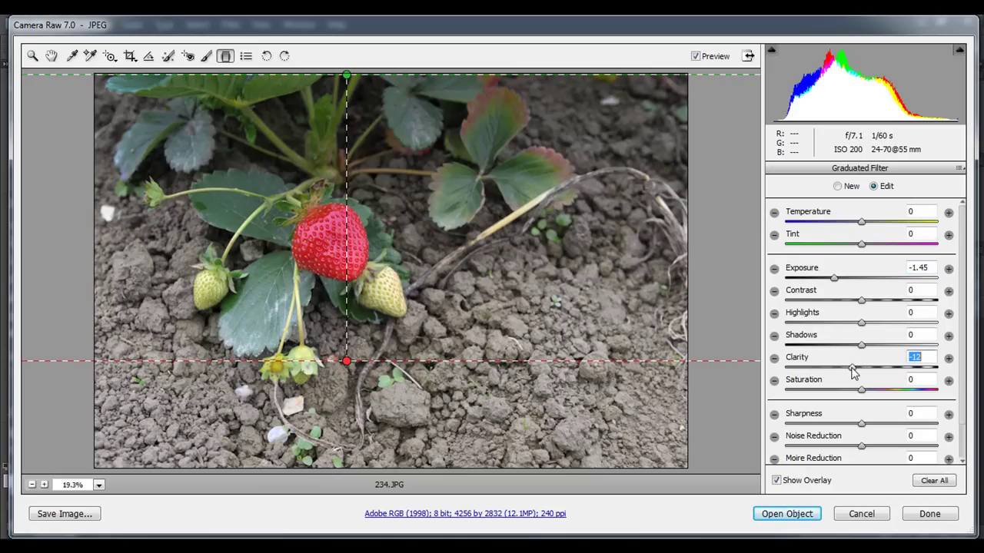
mouse_move(851, 369)
mouse_down()
mouse_move(813, 374)
mouse_move(862, 371)
mouse_up()
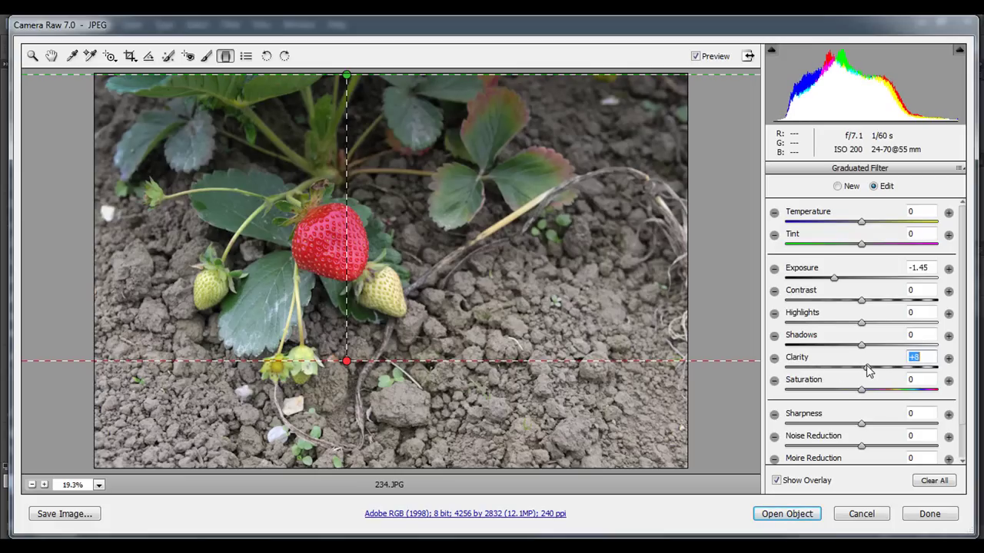
drag(866, 365, 968, 370)
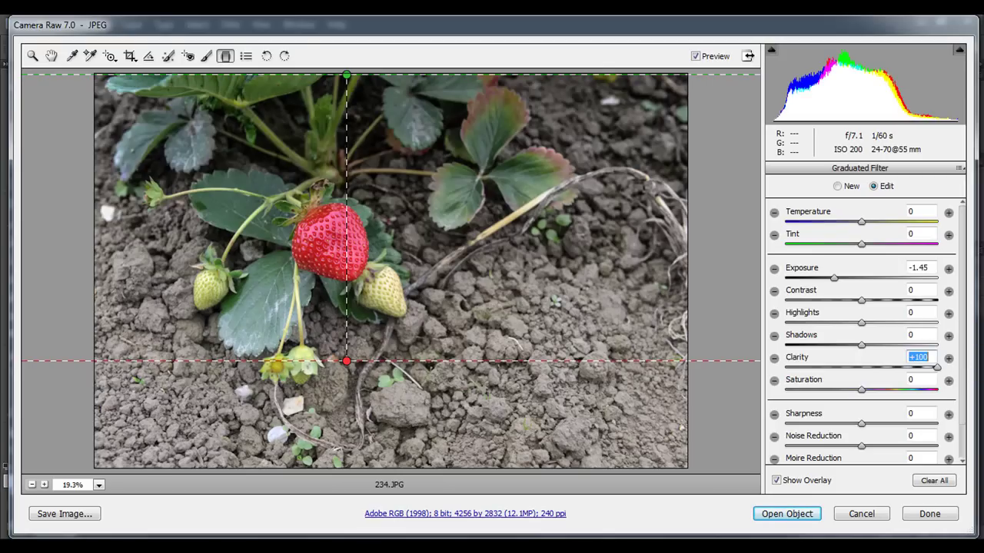
click(864, 305)
drag(864, 304, 892, 308)
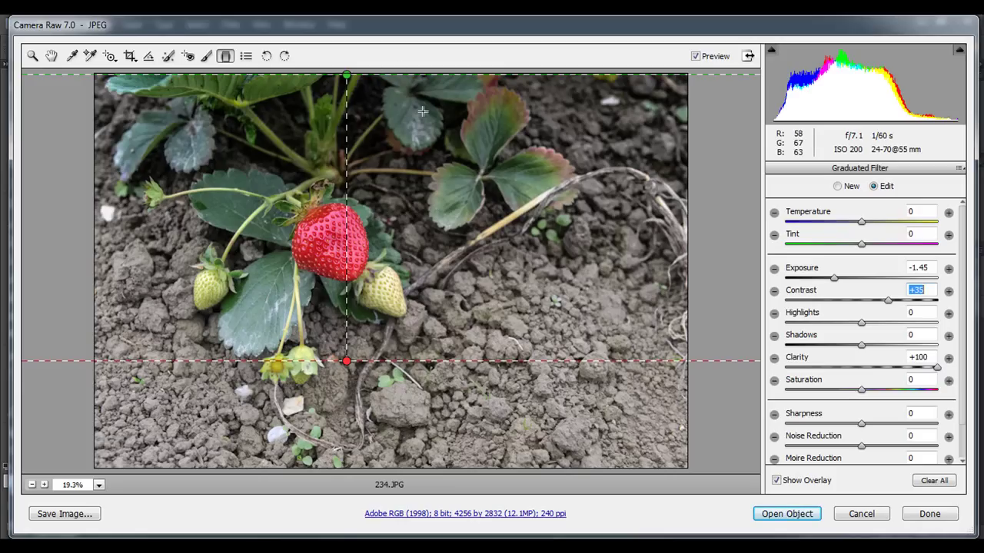
drag(347, 75, 350, 470)
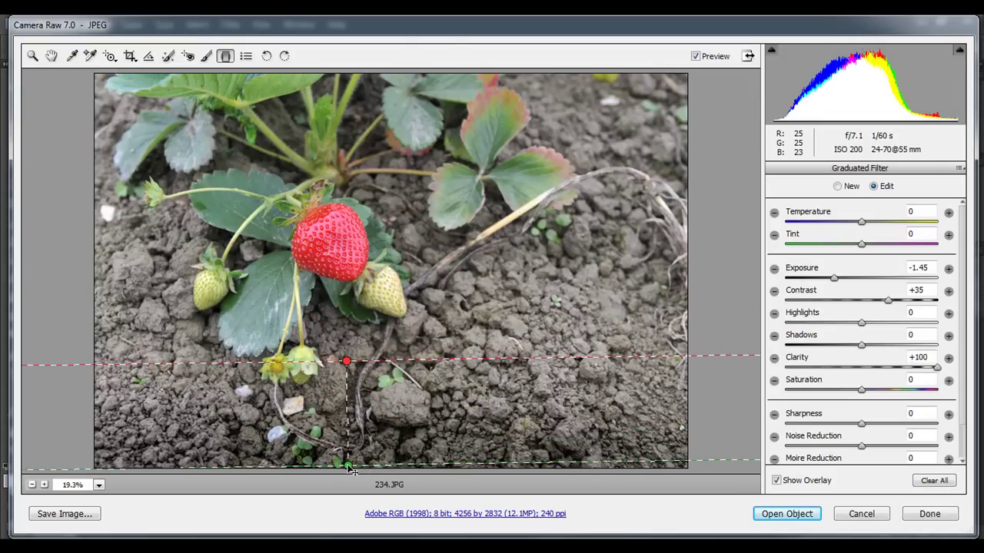
Drag the filter's red end pin up to just above the strawberry's crown.
drag(347, 361, 350, 177)
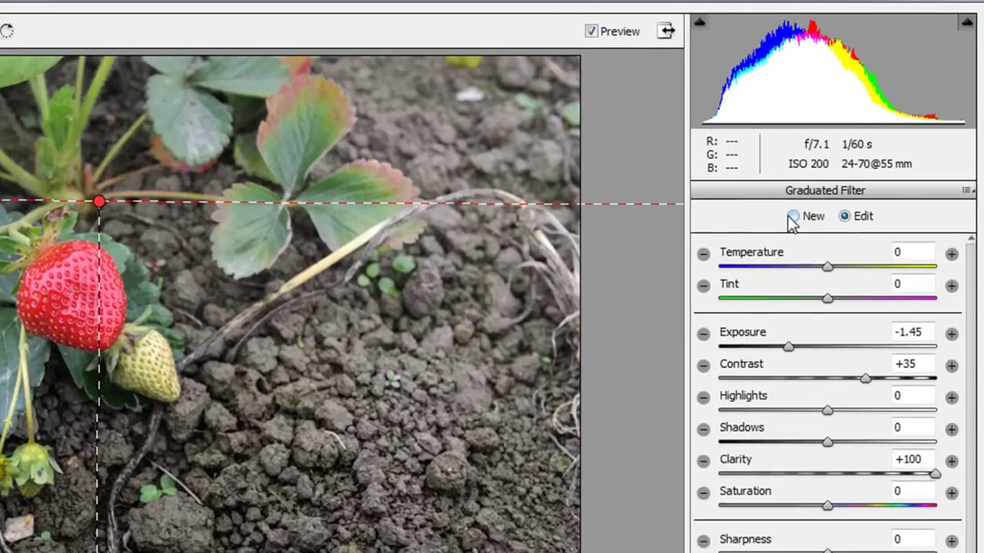
Draw a second graduated filter from the lower right, angled diagonally toward the strawberry.
click(792, 217)
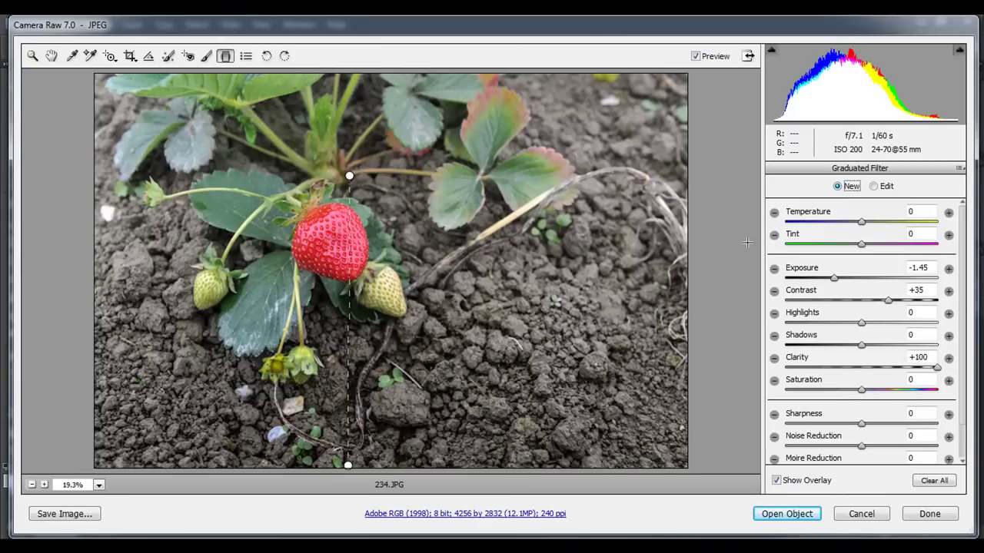
drag(670, 335, 538, 83)
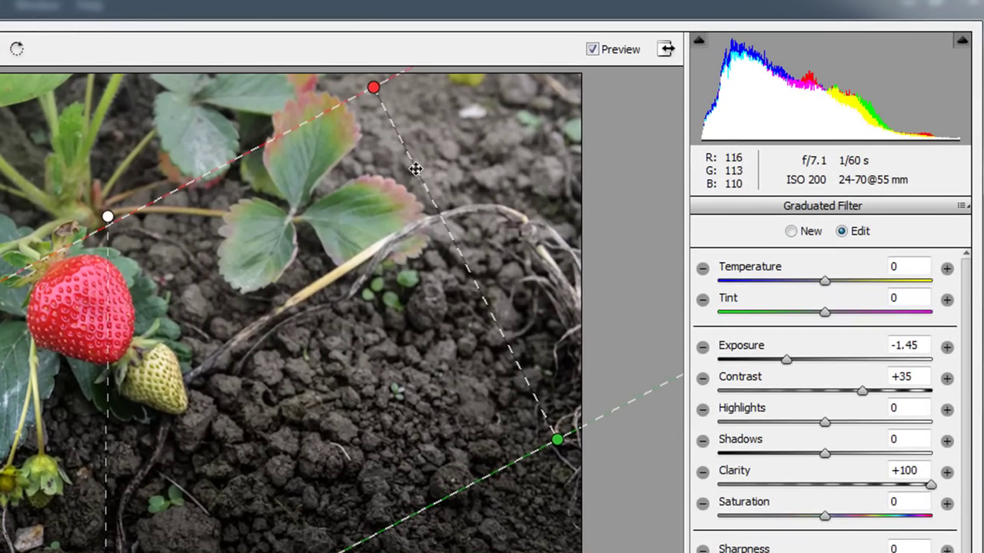
drag(415, 169, 146, 217)
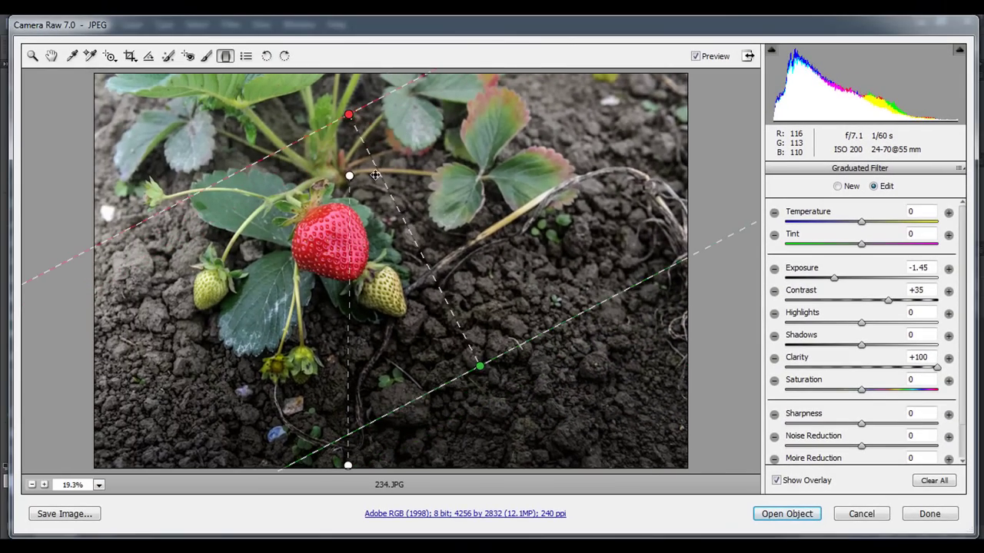
drag(375, 175, 355, 211)
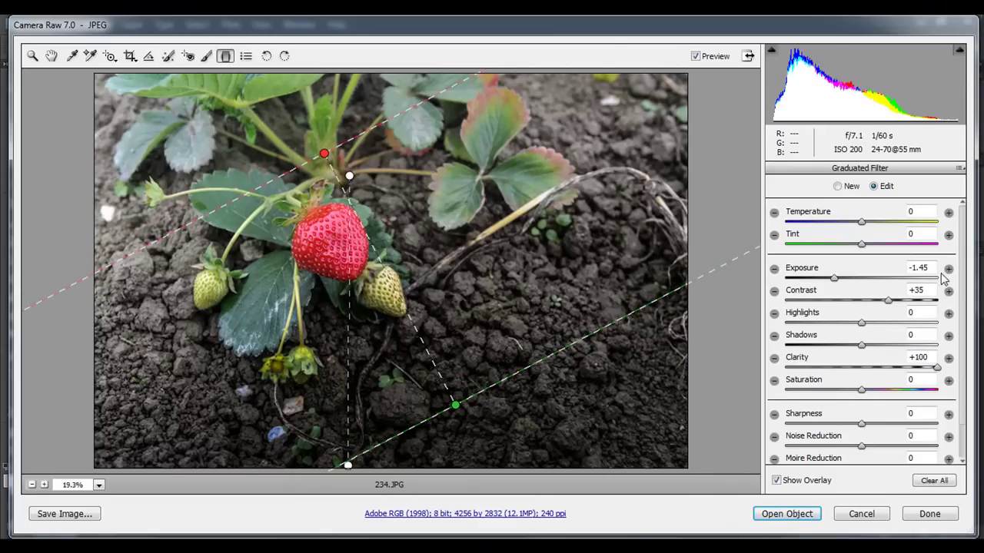
Ease the second filter's Exposure slider right to -1.05.
drag(835, 280, 839, 280)
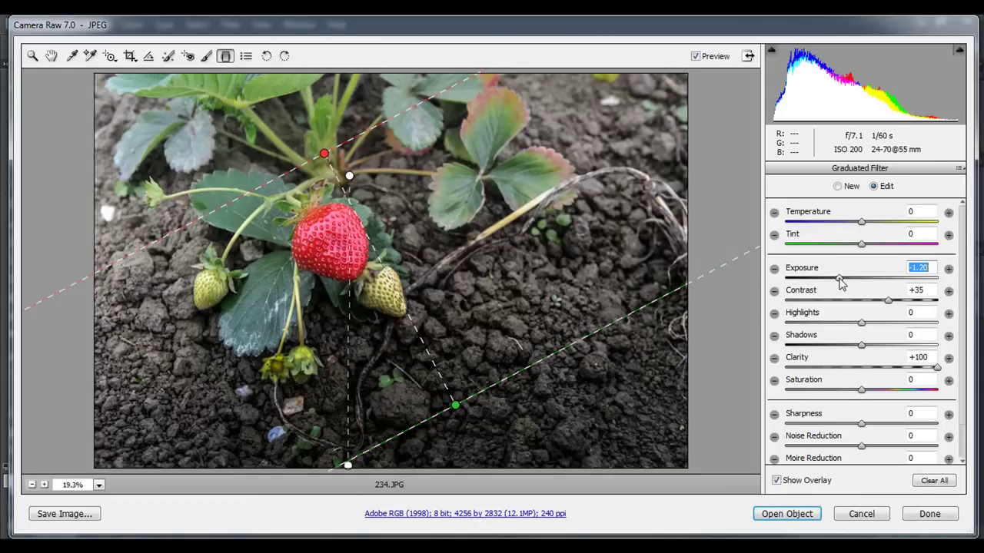
mouse_move(839, 282)
mouse_down()
mouse_move(851, 283)
mouse_move(842, 286)
mouse_up()
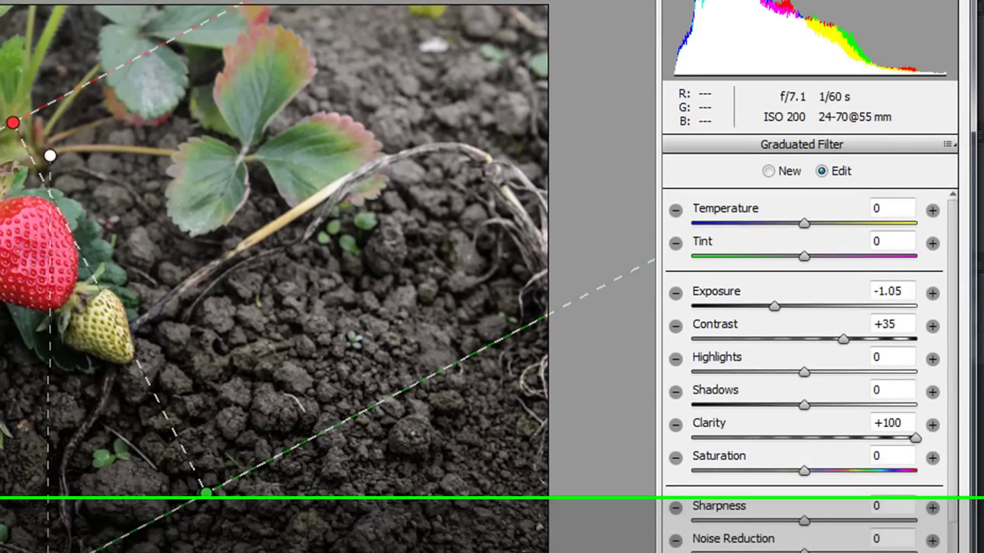
Turn off Show Overlay and toggle Preview off and on to compare before and after.
click(614, 431)
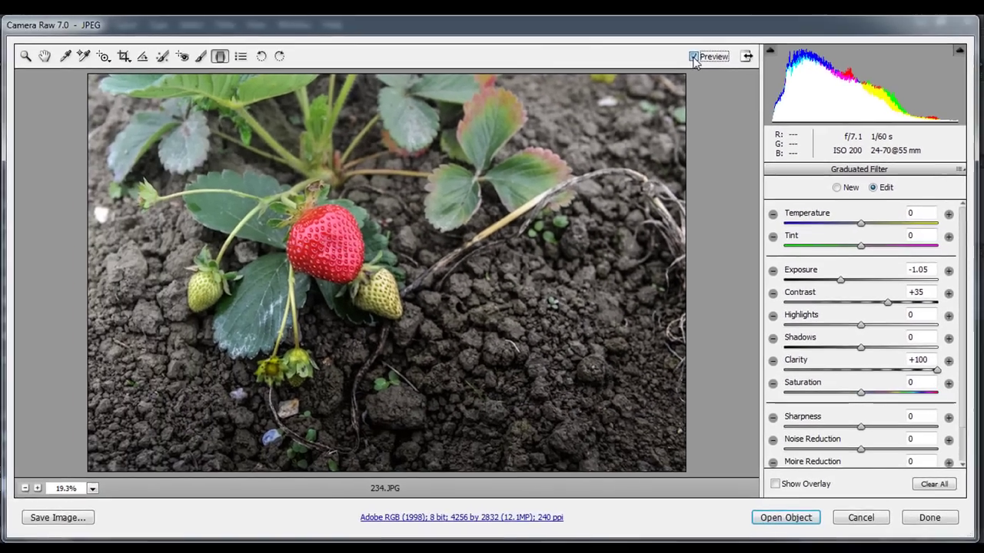
click(585, 71)
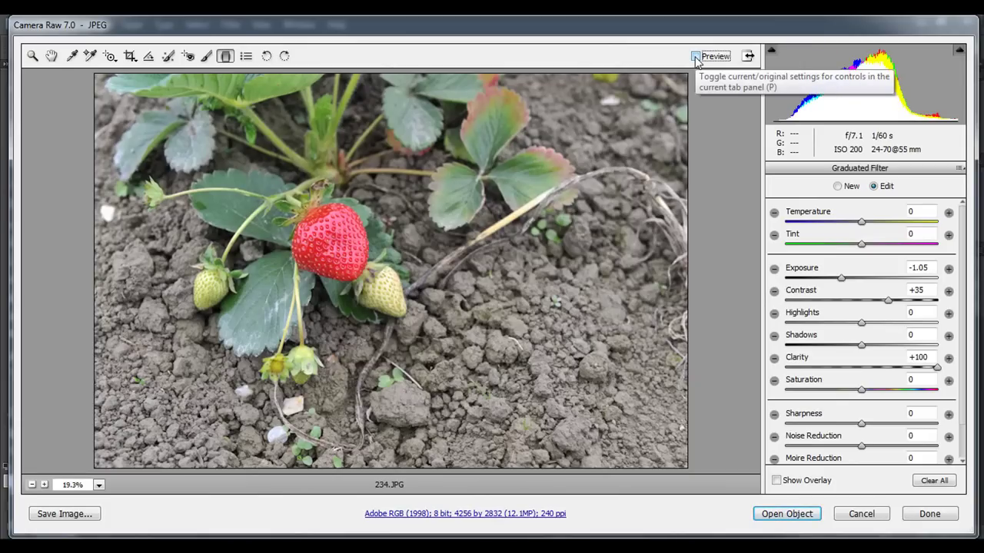
click(696, 57)
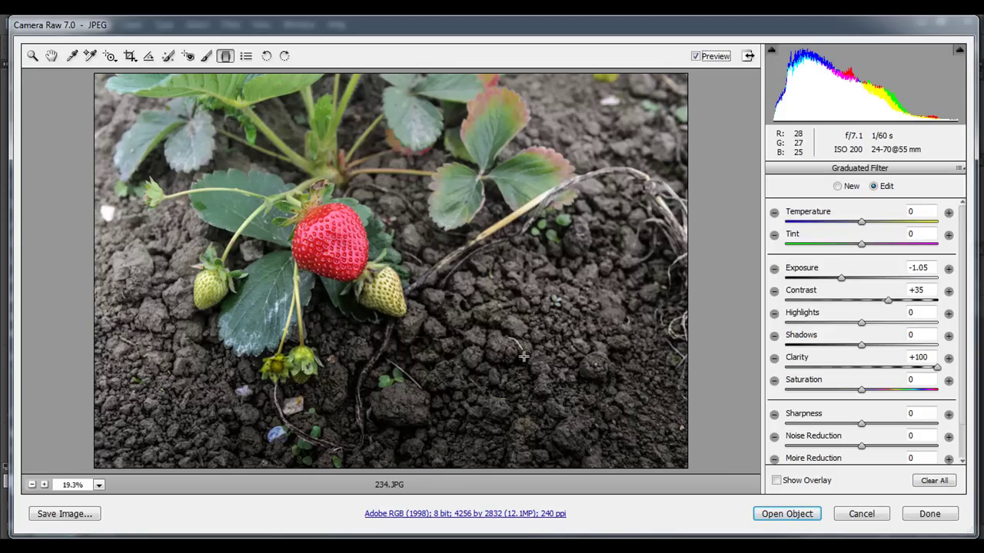
Use Open Object to bring the photo into Photoshop as smart object layer 234.
click(804, 515)
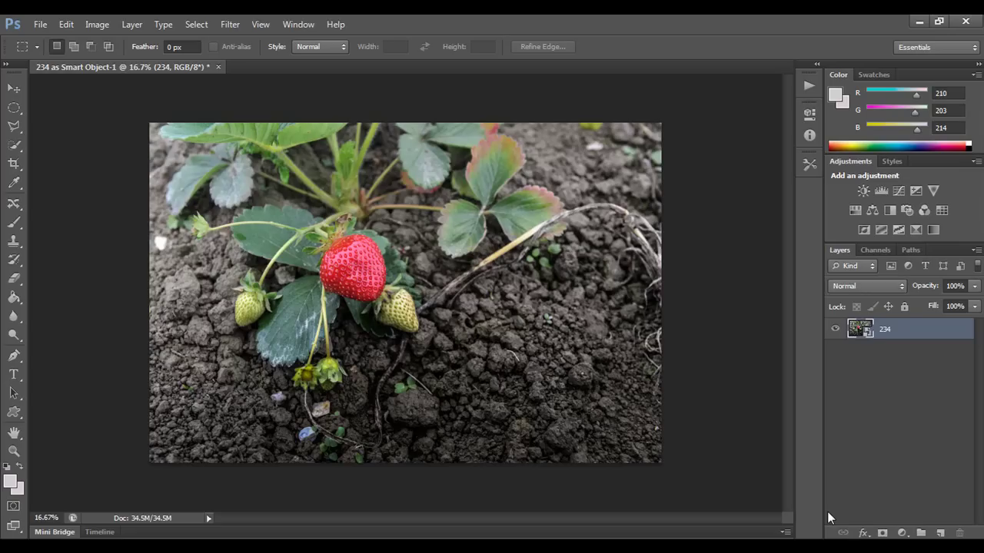
Open Snoho River.NEF from the Tuts folder so it loads in Camera Raw.
click(40, 24)
click(54, 52)
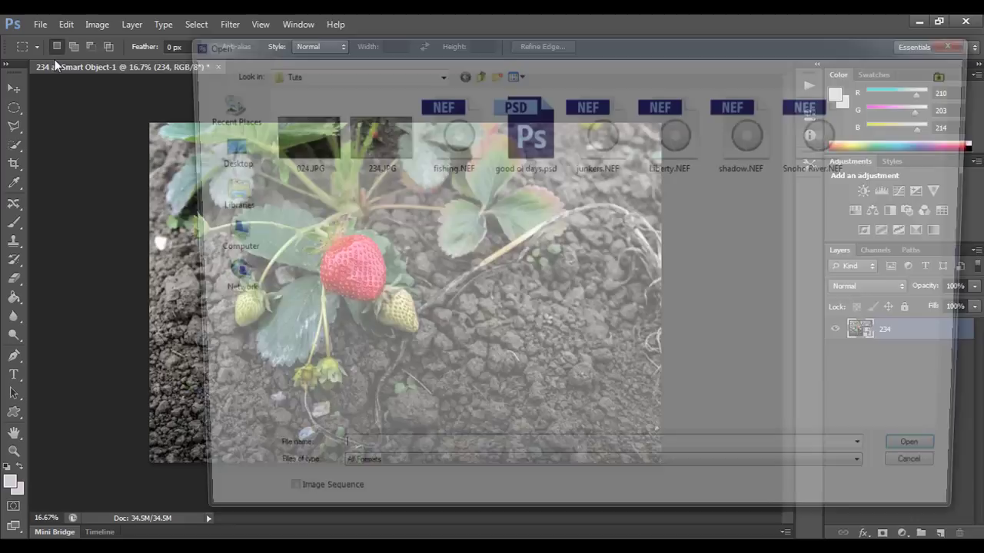
click(828, 134)
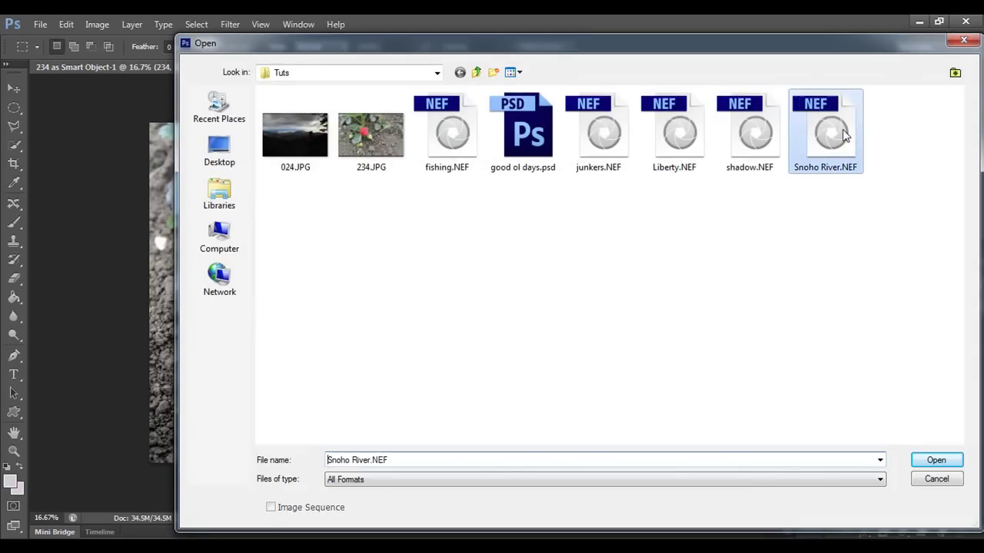
click(938, 460)
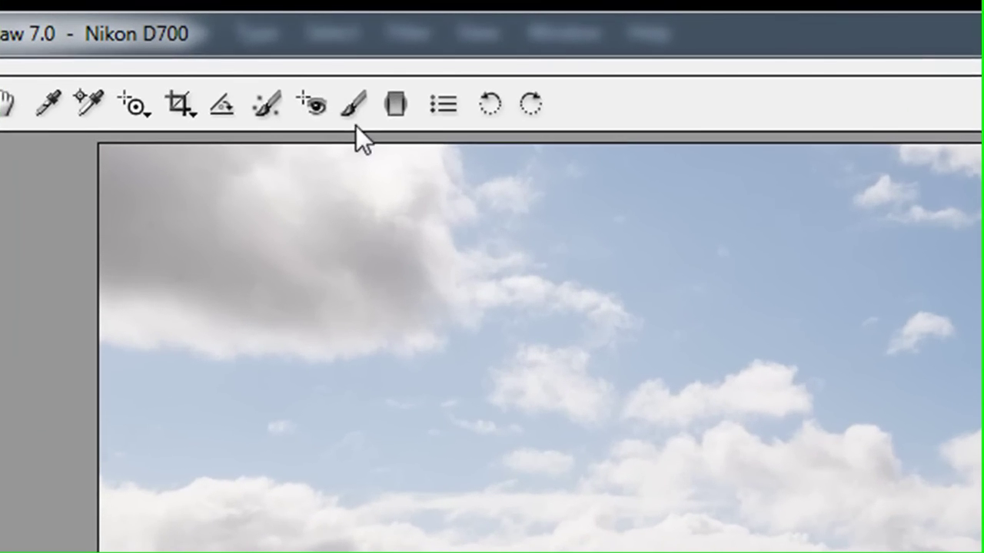
Draw a graduated filter from the photo's top edge down to the horizon.
click(392, 101)
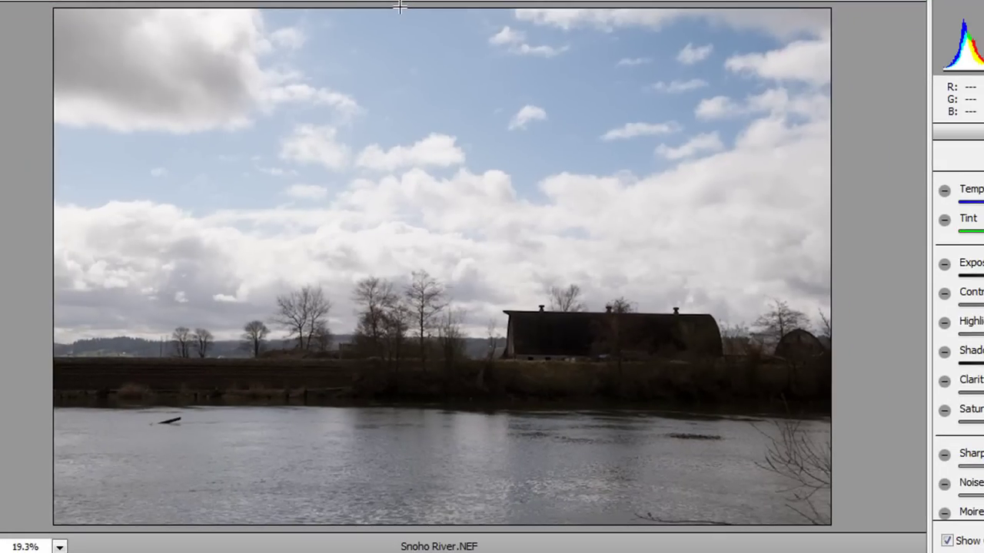
drag(399, 6, 400, 354)
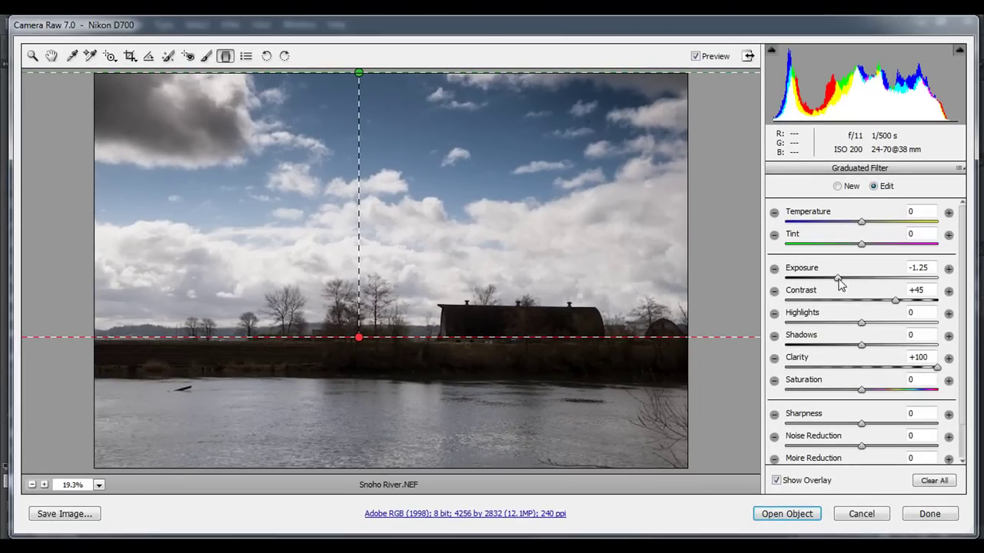
Set the sky filter to Exposure -1.00 and Clarity +100, and raise Saturation to about +50.
click(837, 280)
drag(838, 280, 846, 281)
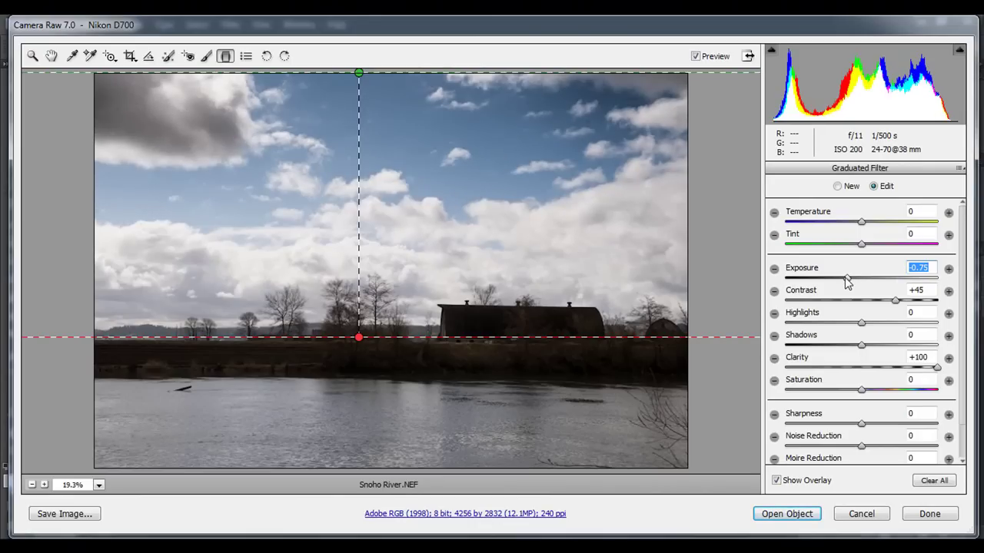
drag(846, 280, 845, 280)
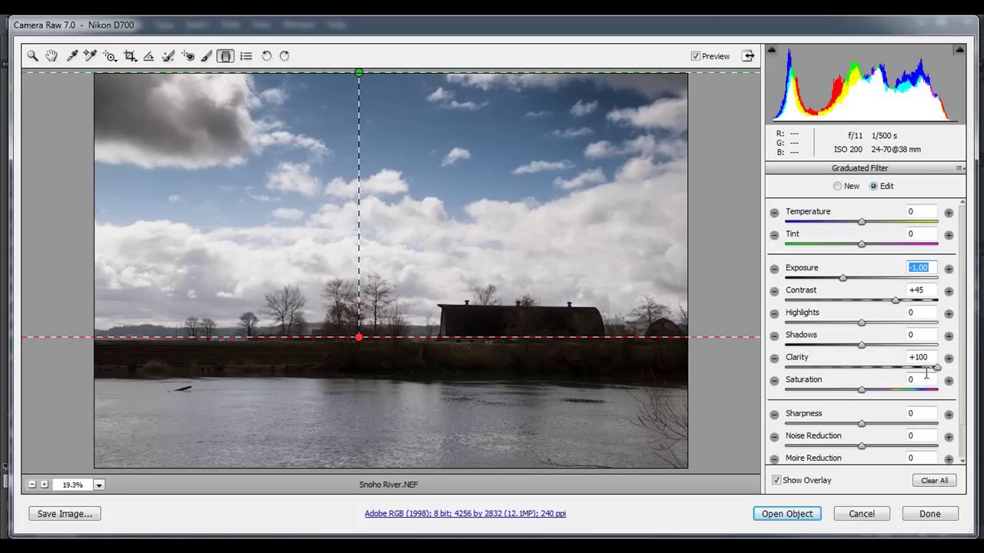
drag(938, 369, 811, 371)
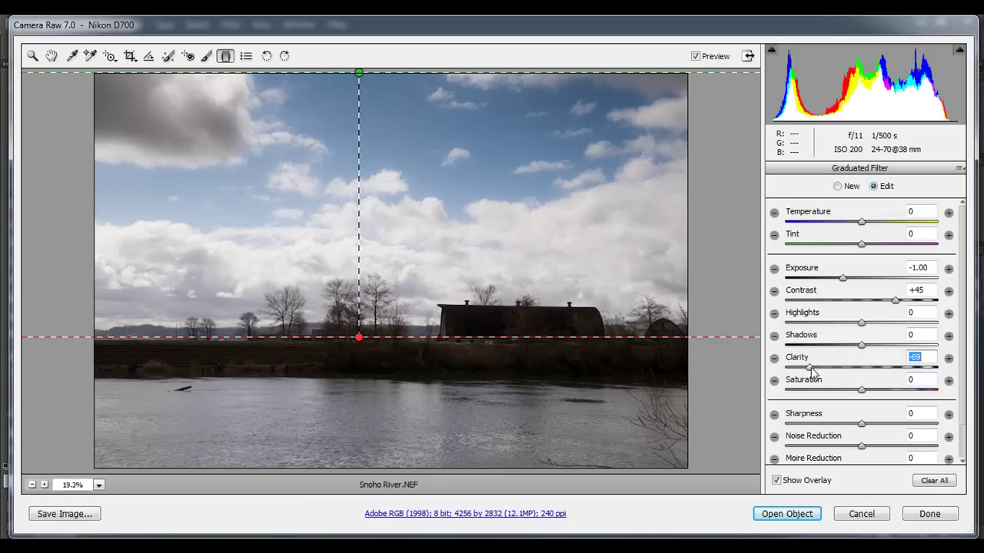
drag(811, 369, 951, 365)
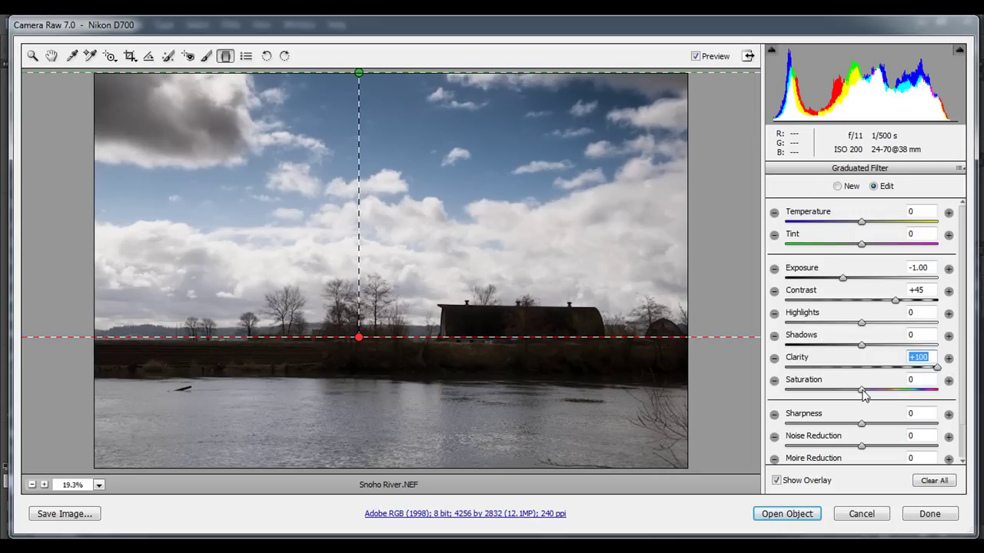
click(862, 391)
drag(862, 392, 905, 393)
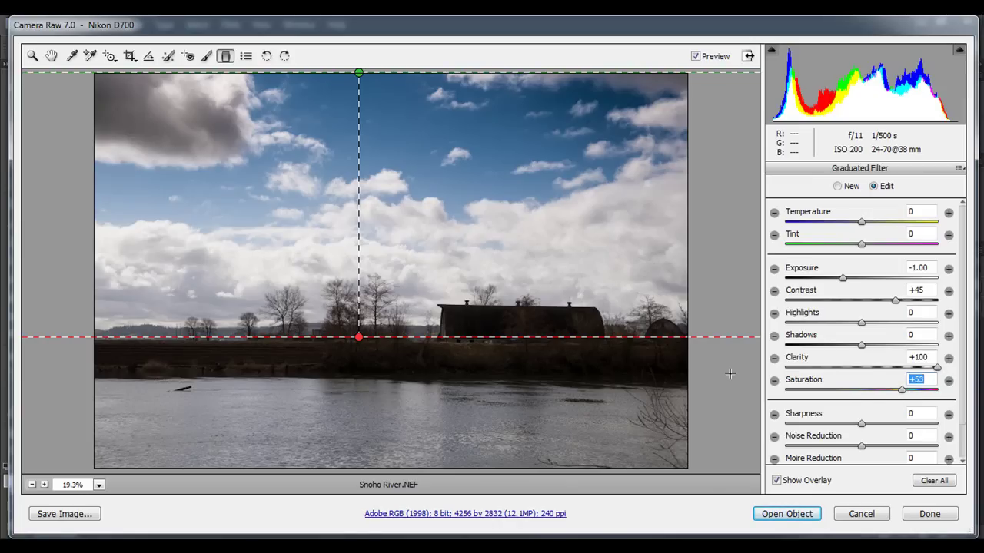
Add a new graduated filter from the bottom edge up to the waterline, then deselect it.
click(837, 186)
drag(462, 464, 461, 387)
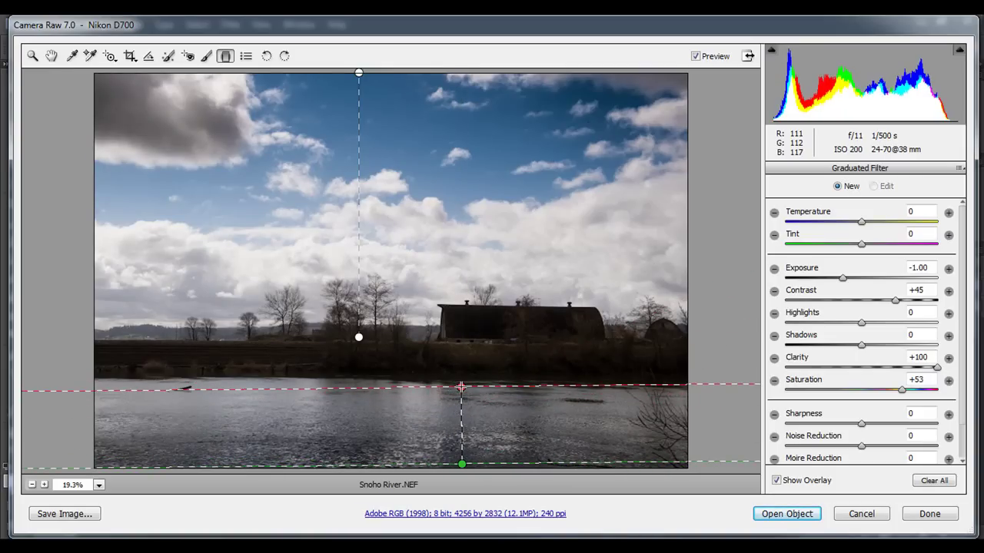
click(70, 344)
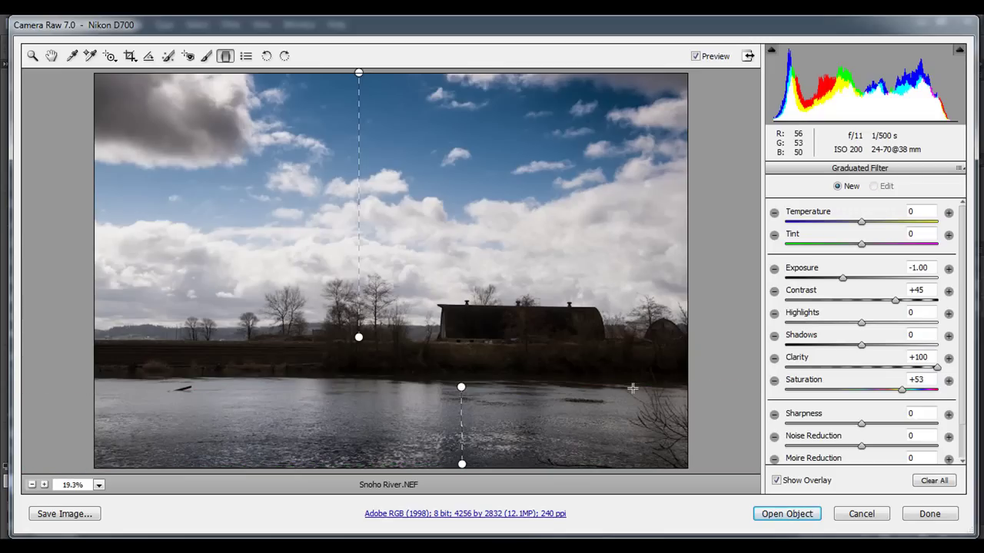
Draw a third filter from horizon to waterline, shift it left, and set Exposure +0.40, Saturation +20.
drag(624, 326, 629, 389)
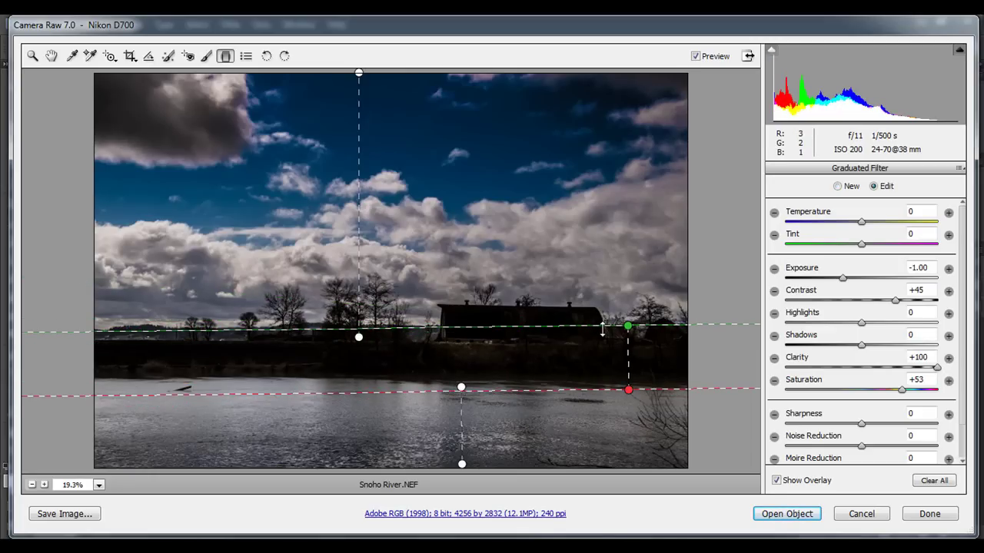
drag(628, 341, 504, 345)
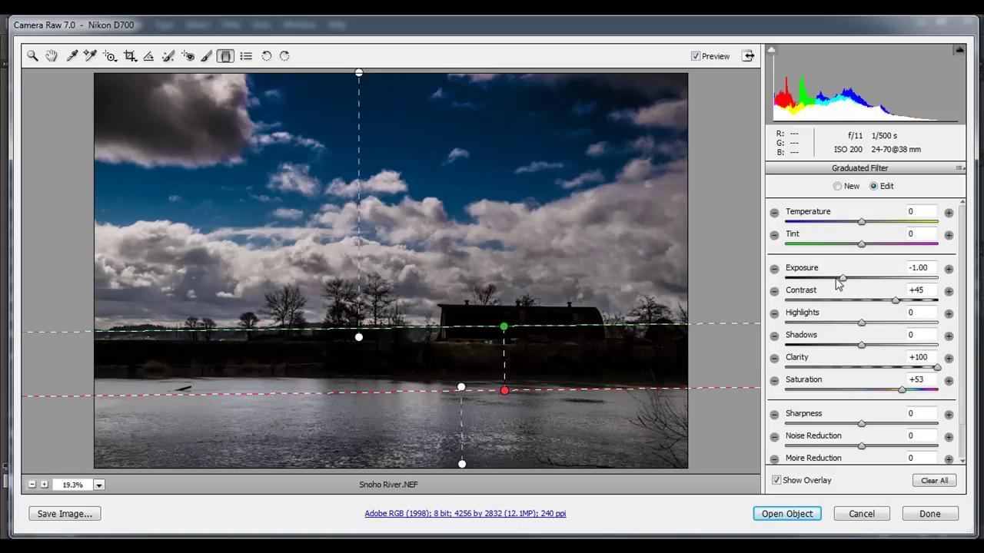
drag(842, 278, 869, 281)
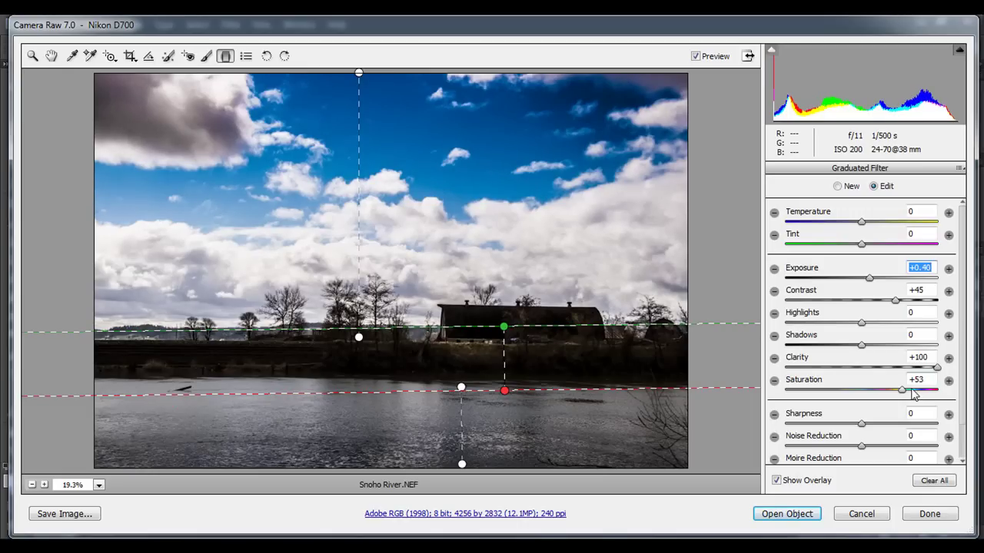
drag(902, 390, 877, 393)
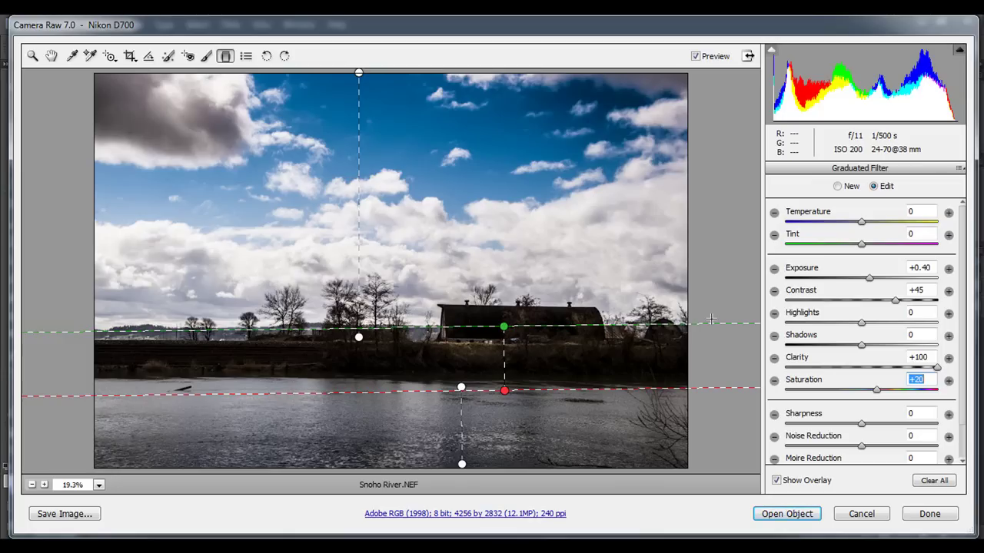
Tilt the third filter to follow the shoreline, deselect it and hide the overlay.
drag(708, 325, 712, 326)
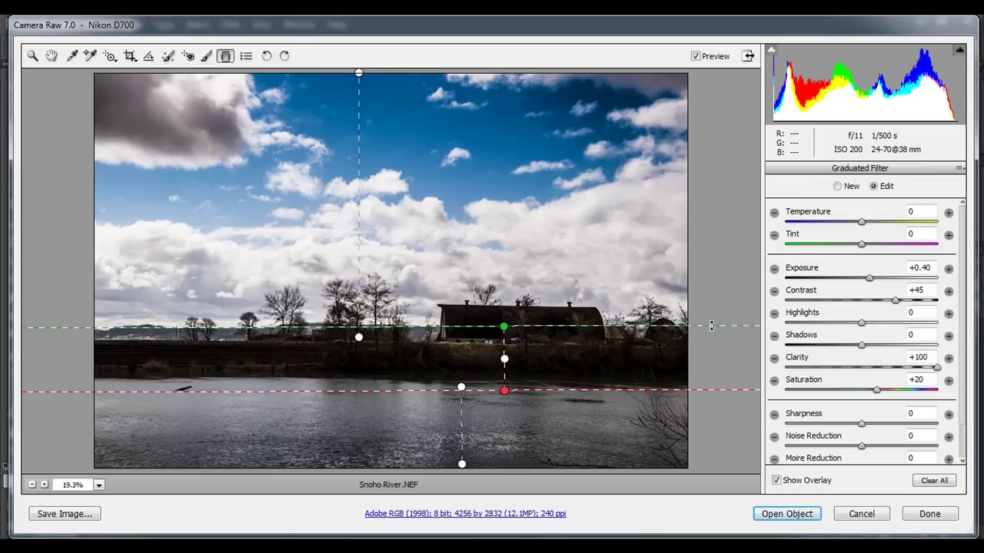
mouse_move(712, 326)
mouse_down()
mouse_move(712, 317)
mouse_move(714, 332)
mouse_up()
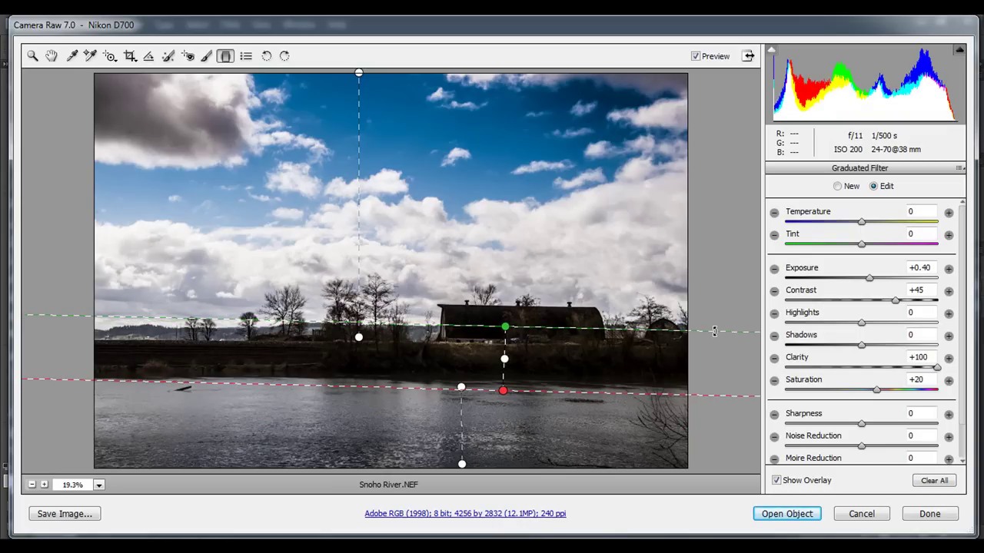
click(713, 283)
click(776, 481)
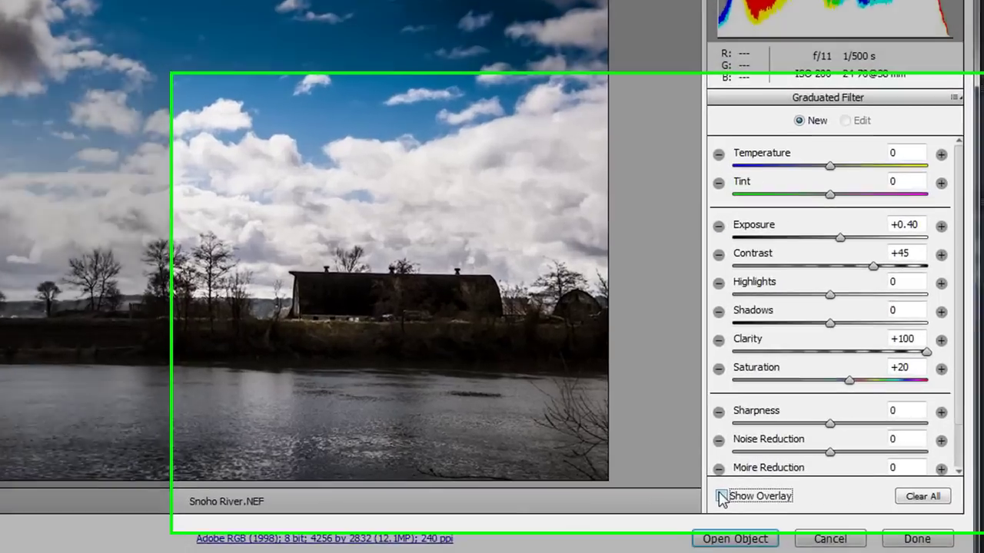
click(777, 480)
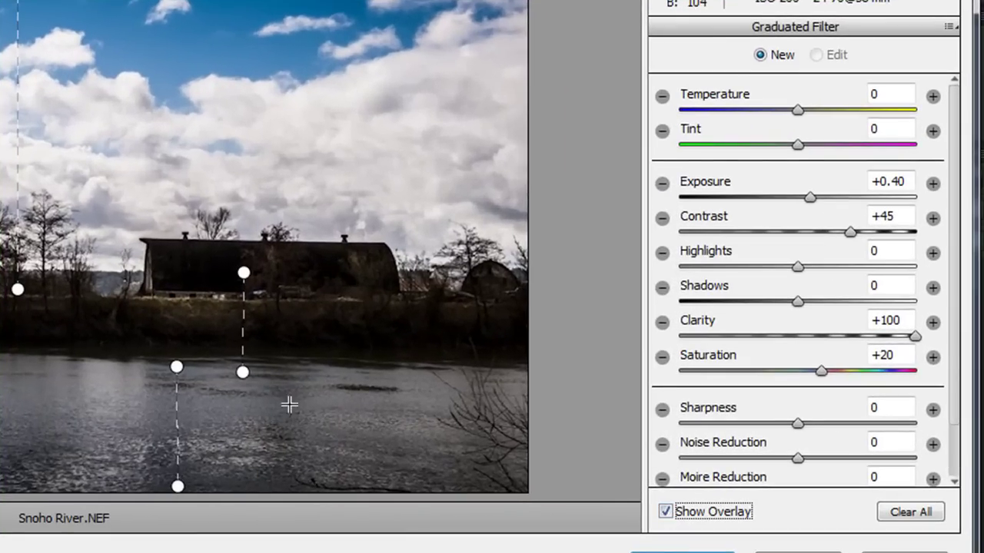
click(176, 367)
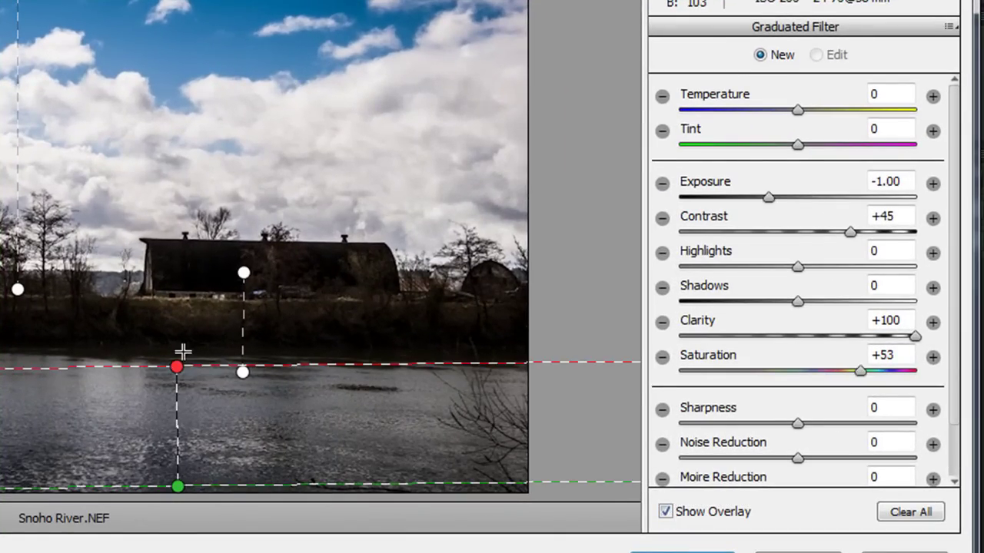
click(243, 274)
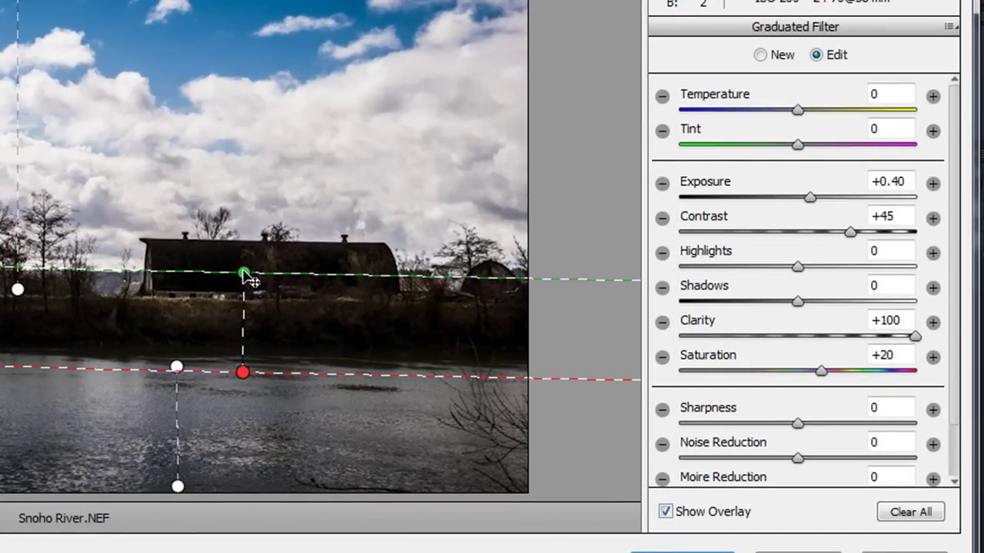
click(18, 290)
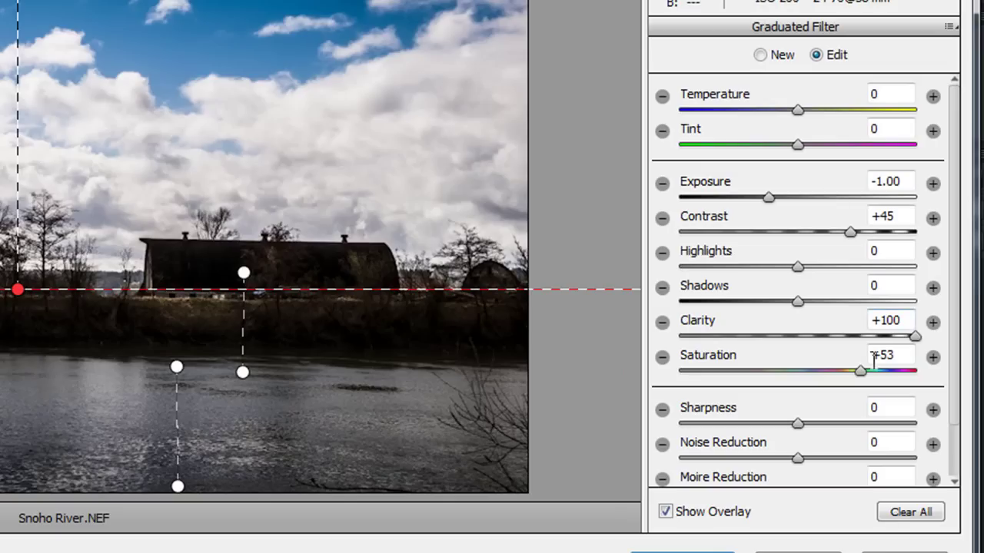
click(244, 274)
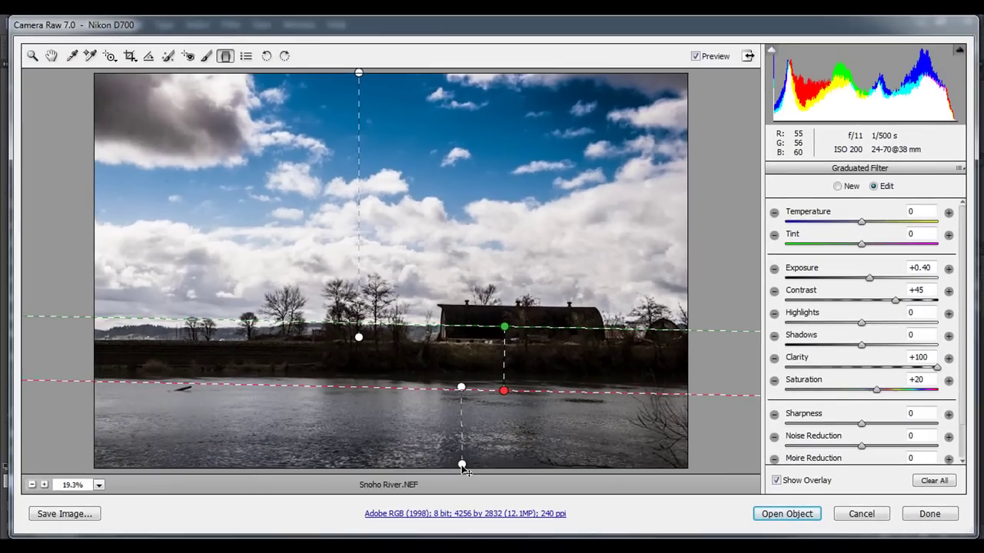
click(177, 486)
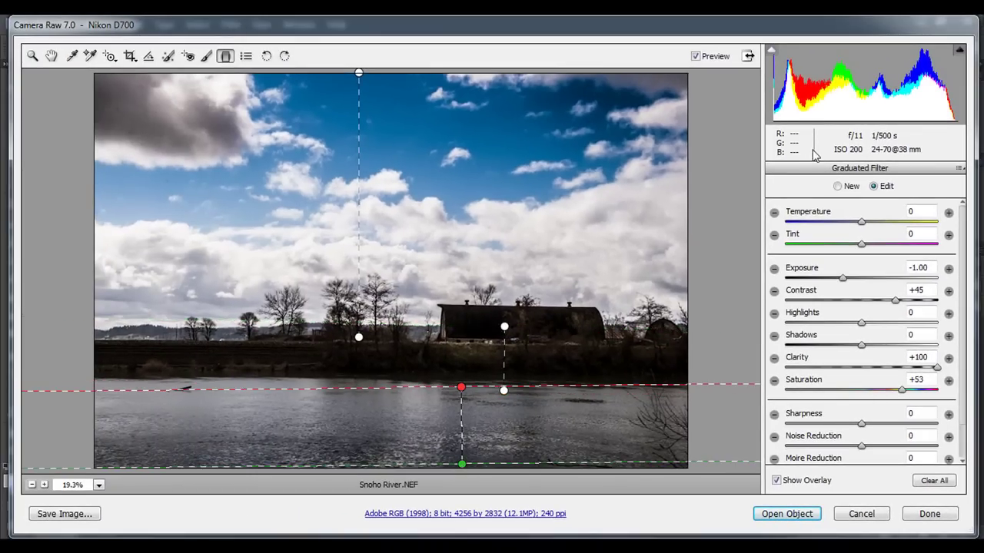
click(777, 480)
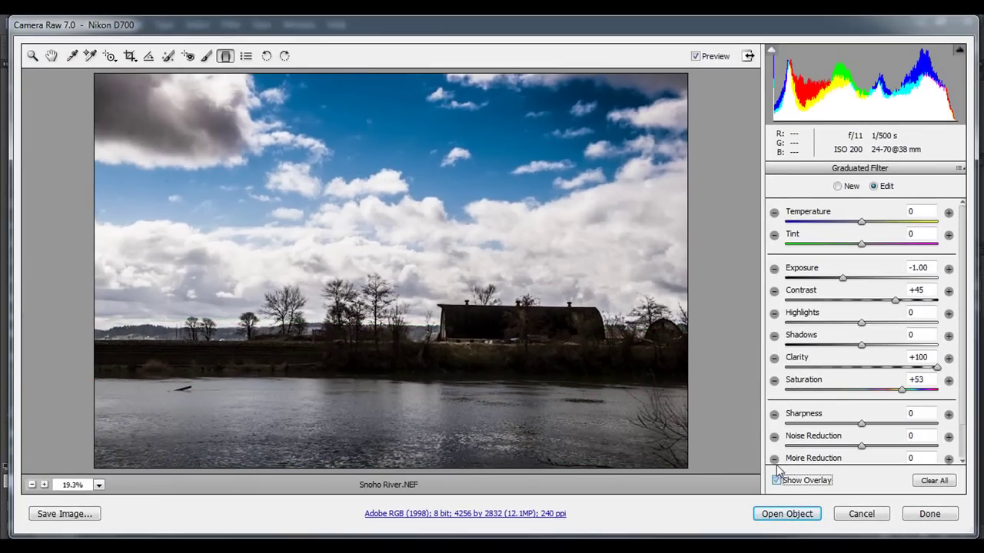
click(696, 57)
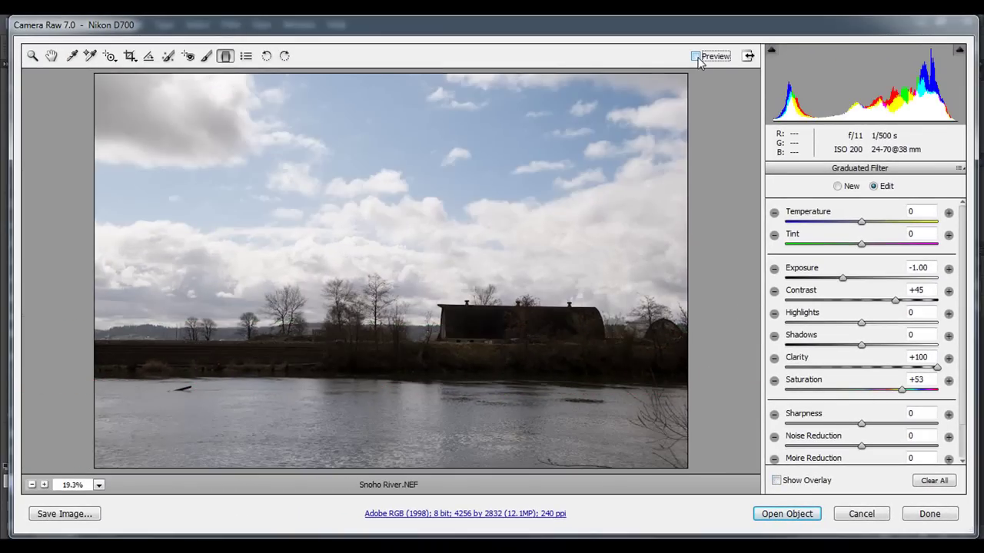
click(697, 57)
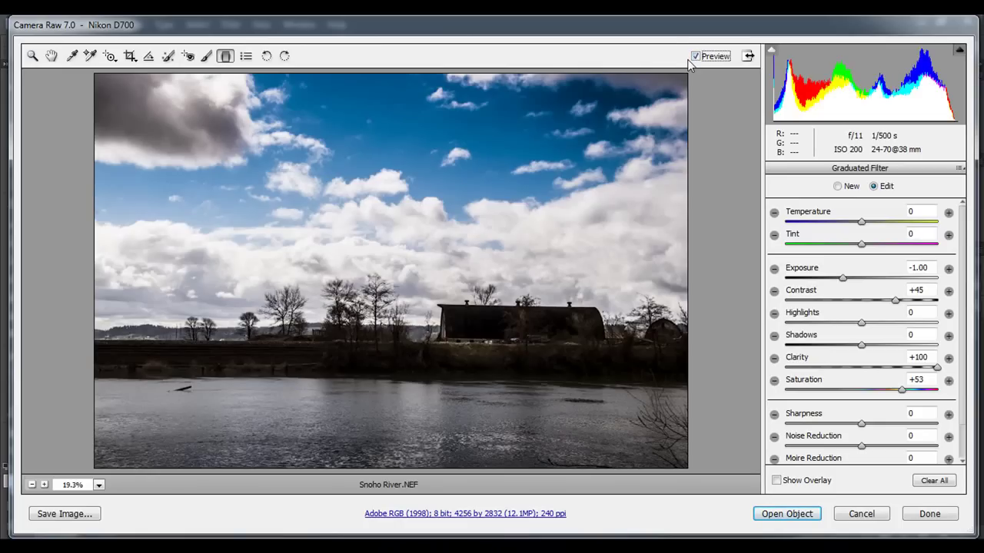